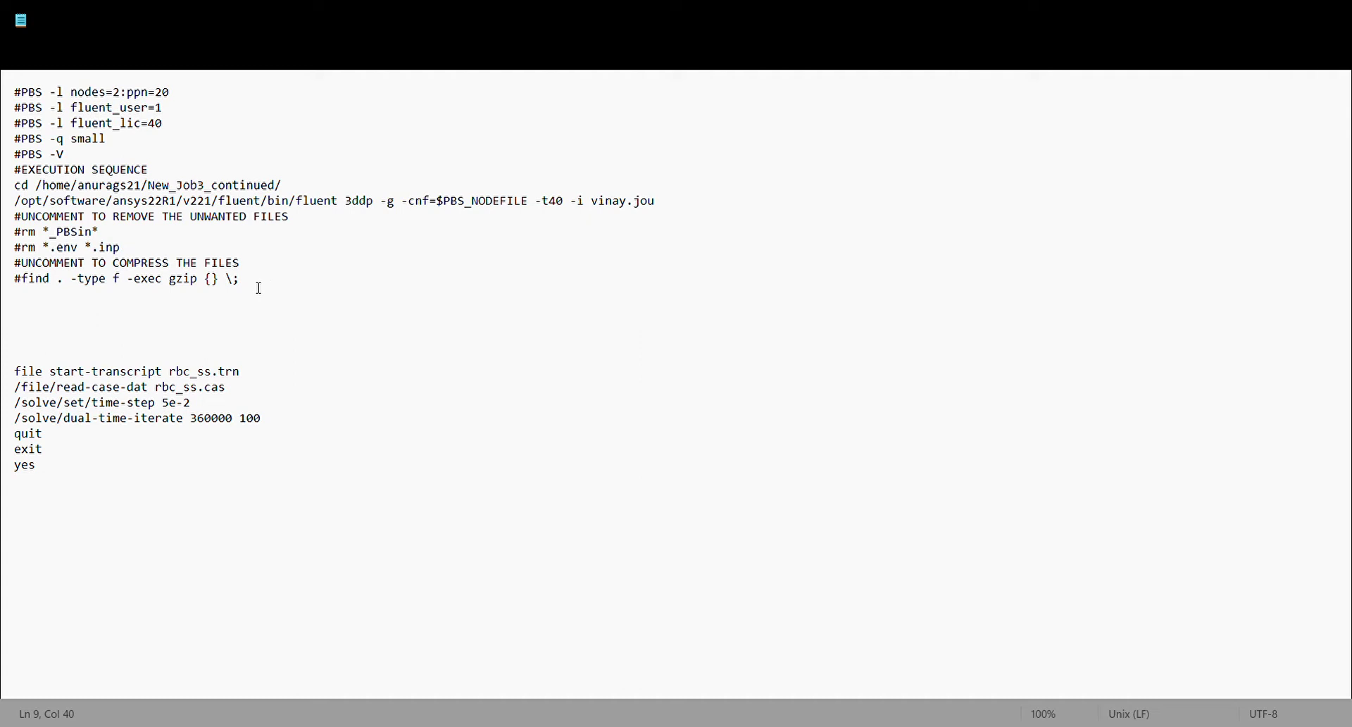
- Highlight the PBS header lines, then the Fluent journal command block, to review them
drag(255, 285, 15, 90)
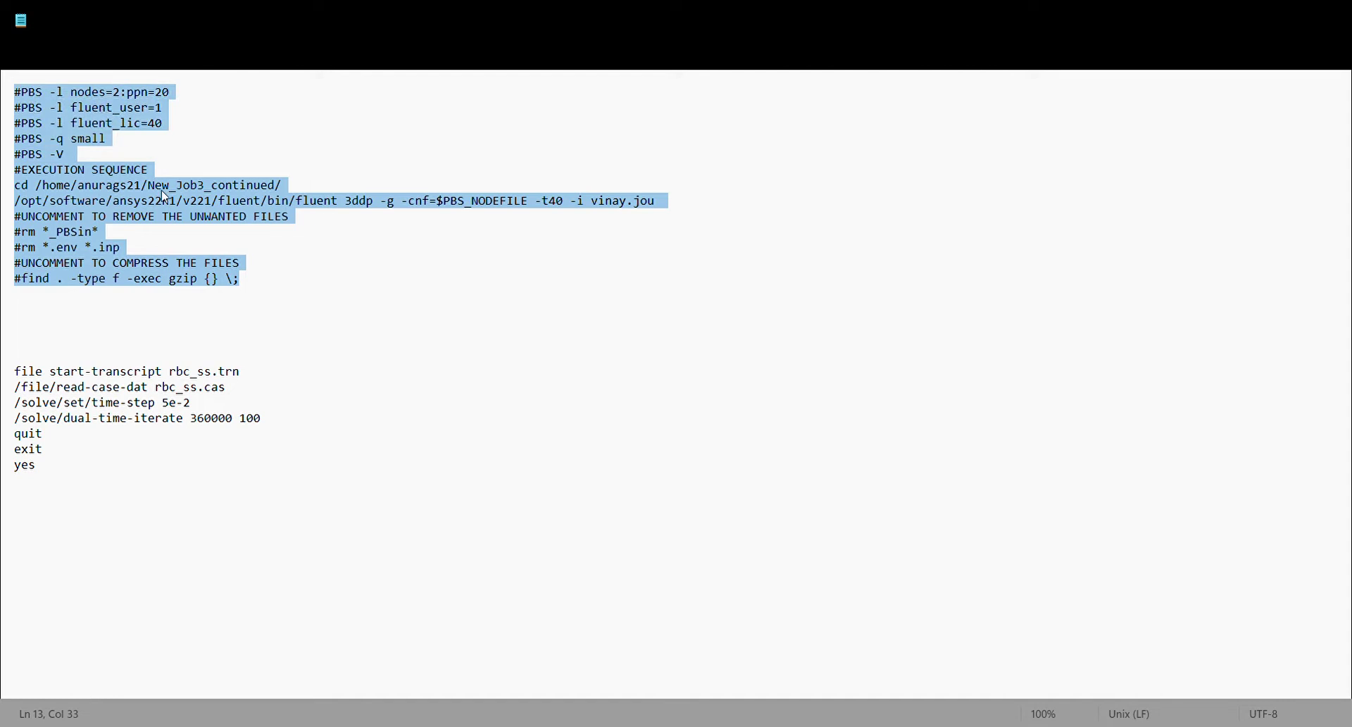
click(248, 287)
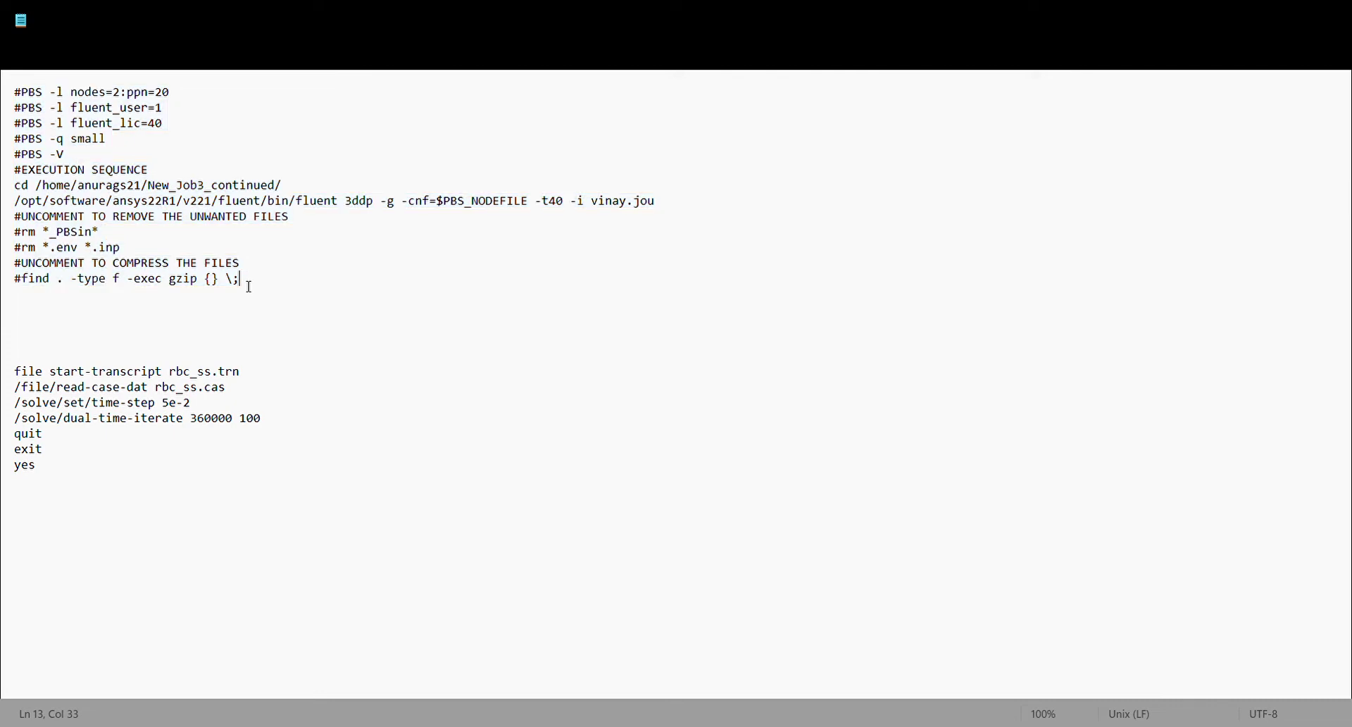
drag(248, 287, 31, 95)
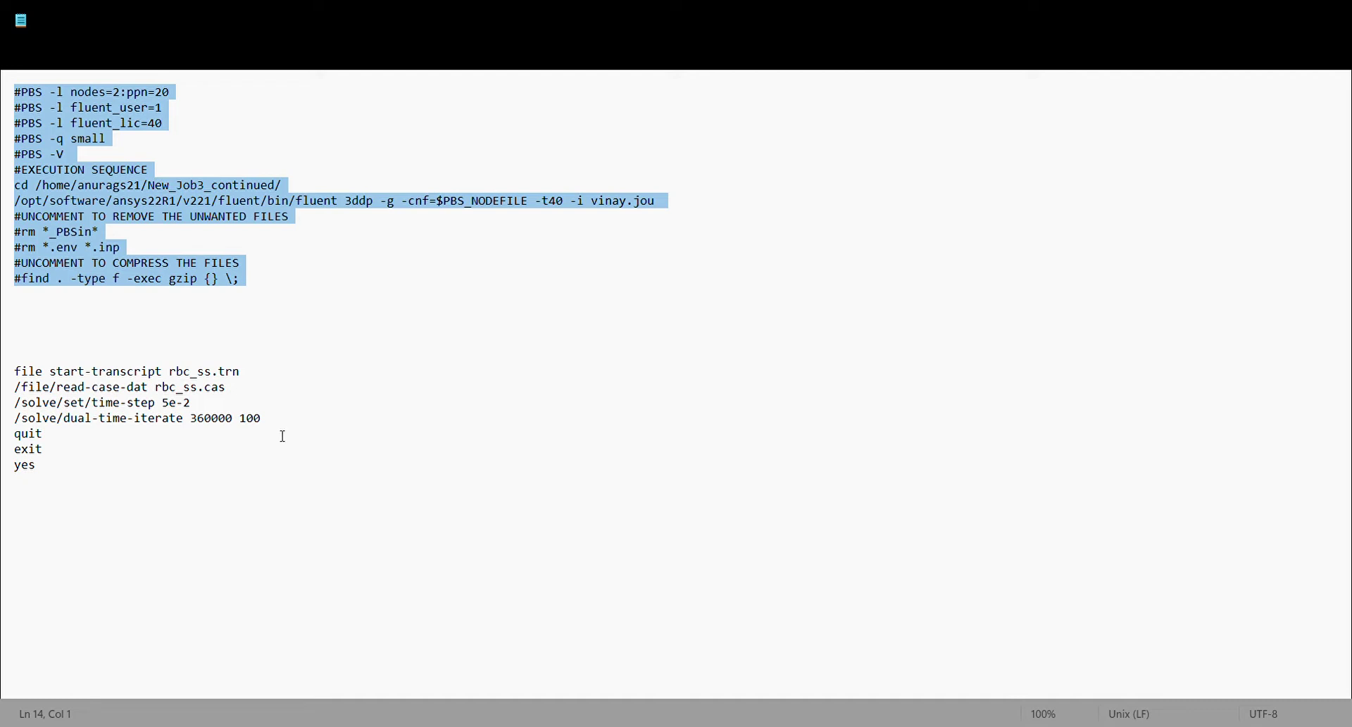
click(54, 477)
drag(55, 477, 8, 373)
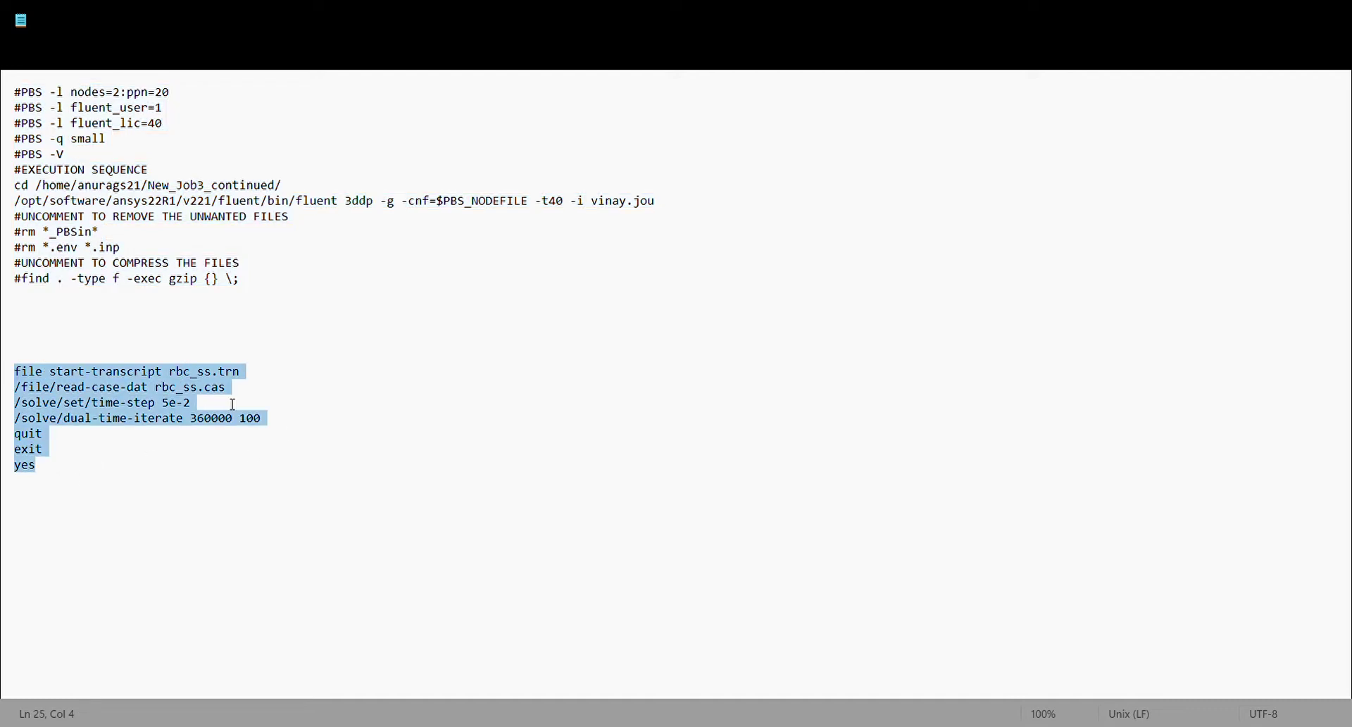
- Type rbc.jou on the empty line above the journal, then delete it again
click(261, 354)
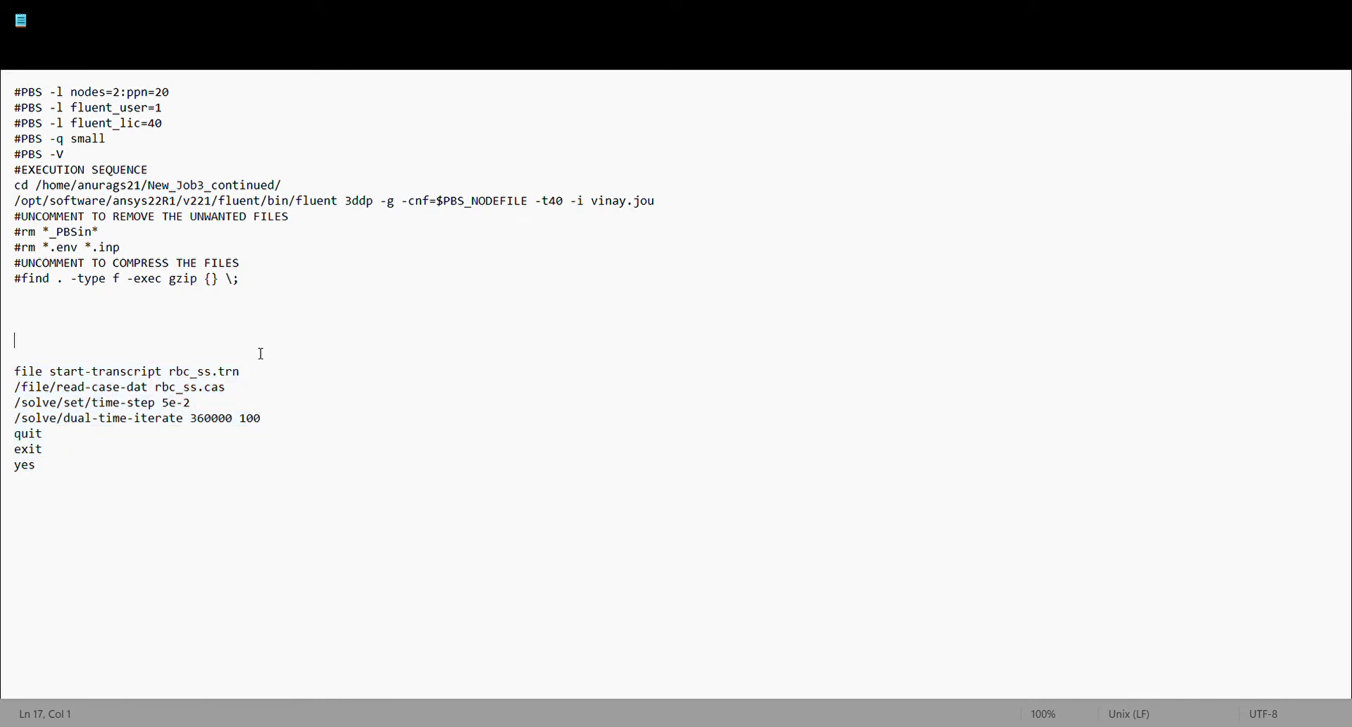
text(rbc.jou)
double_click(24, 343)
double_click(53, 345)
drag(77, 343, 12, 345)
key(BackSpace)
- Highlight the PBS header values: licence count 40, queue small, and the working directory path
drag(248, 278, 8, 71)
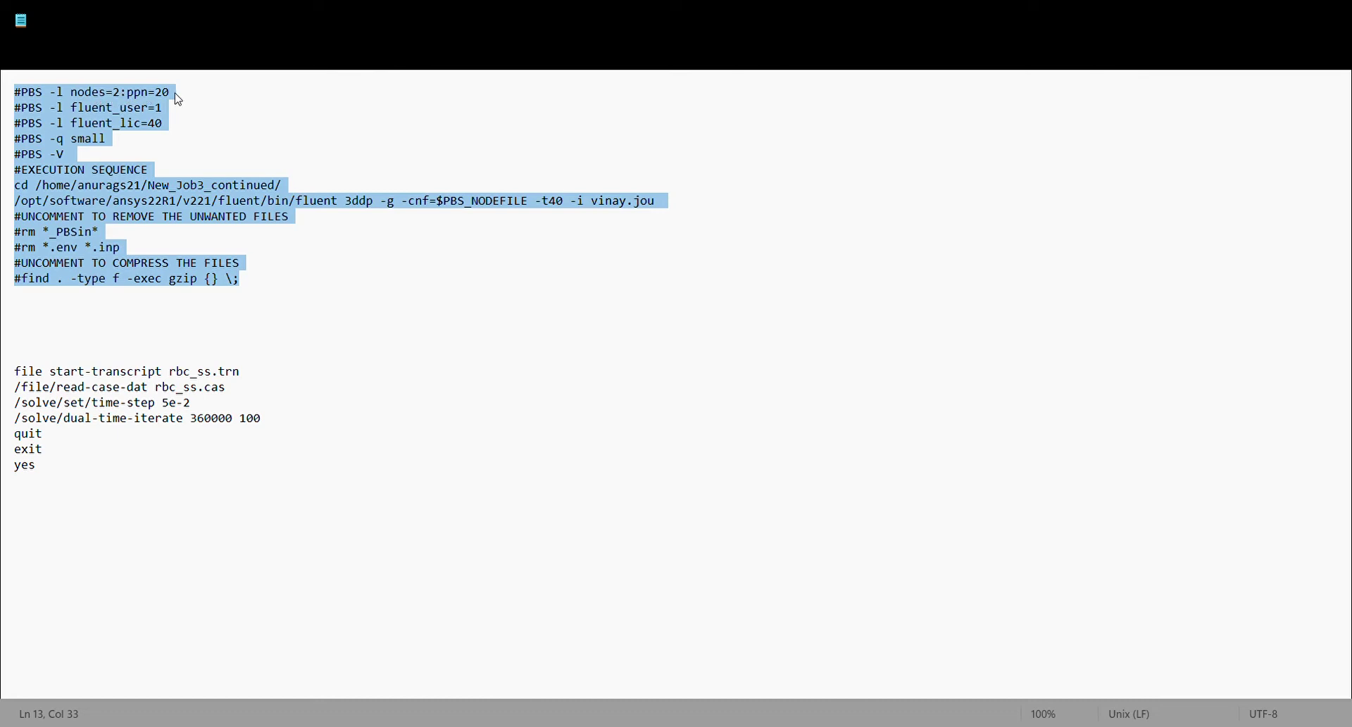
click(170, 126)
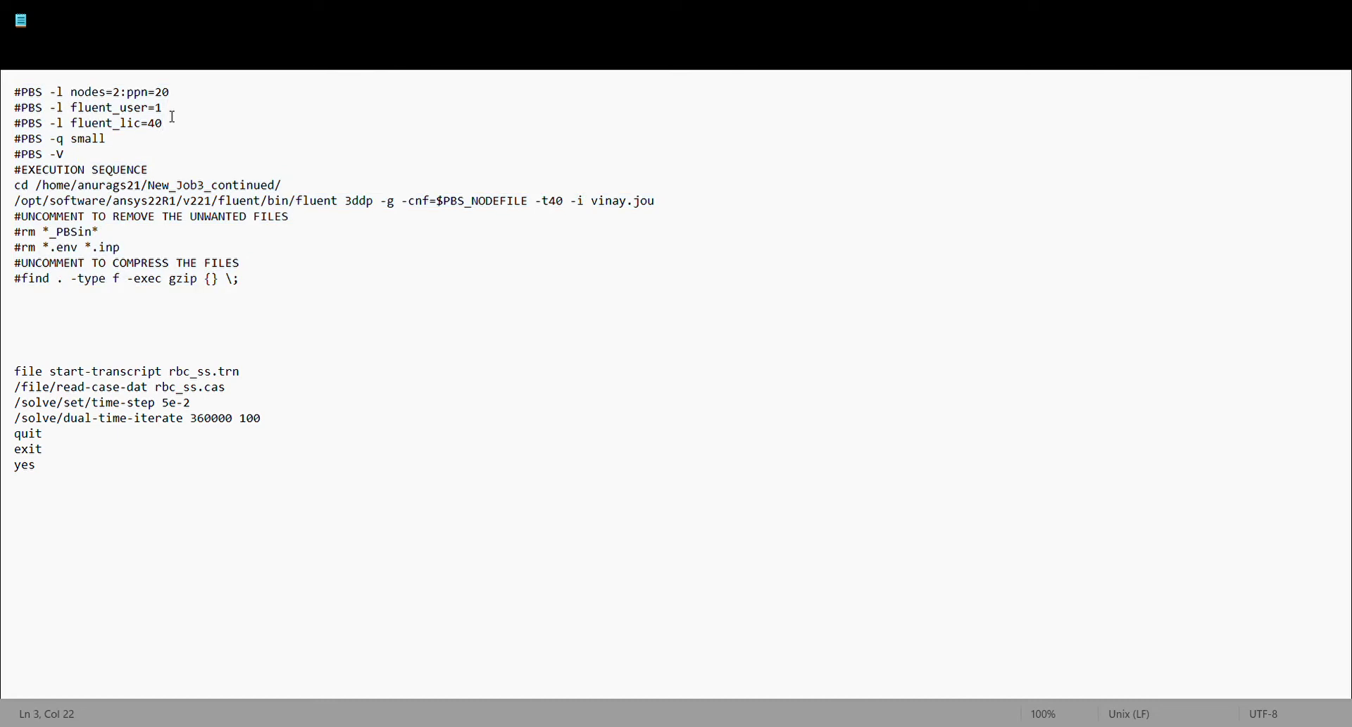
double_click(159, 124)
drag(114, 140, 70, 140)
drag(298, 191, 40, 192)
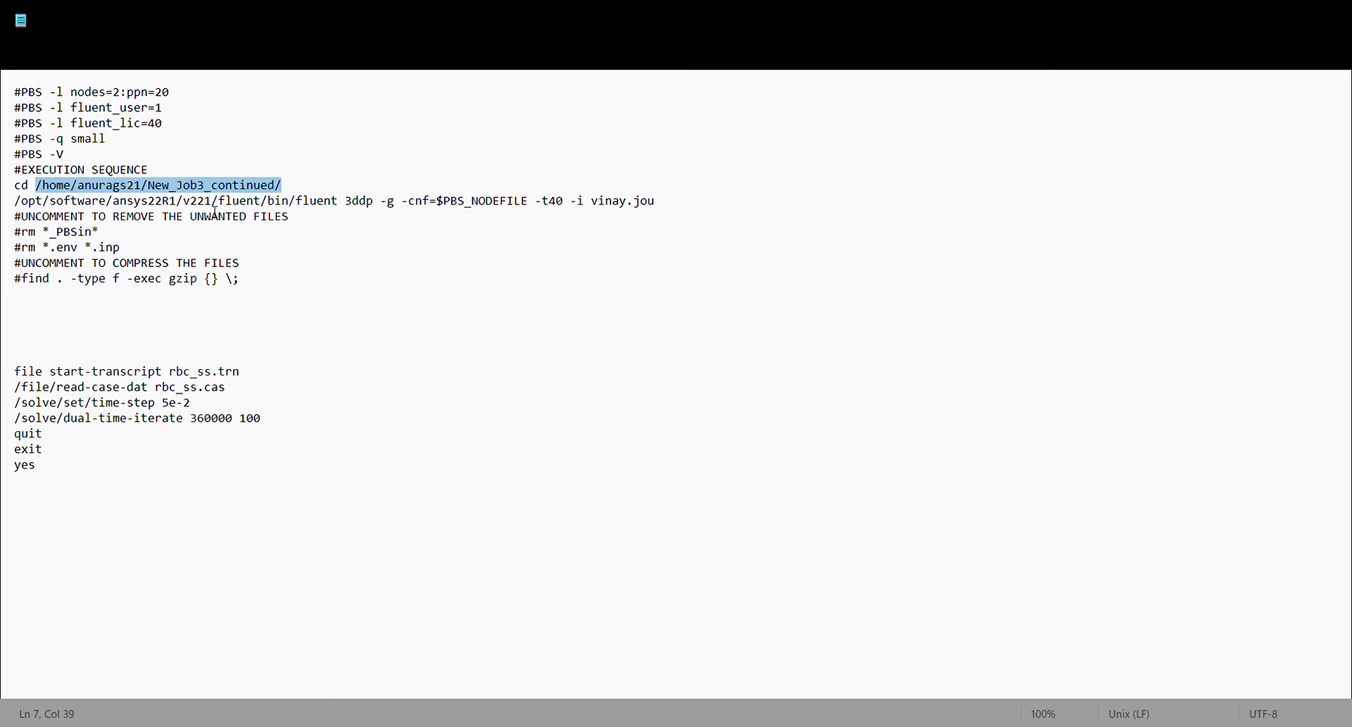
- Replace the journal name vinay with rbc on the Fluent launch line, giving -i rbc.jou
drag(16, 202, 678, 208)
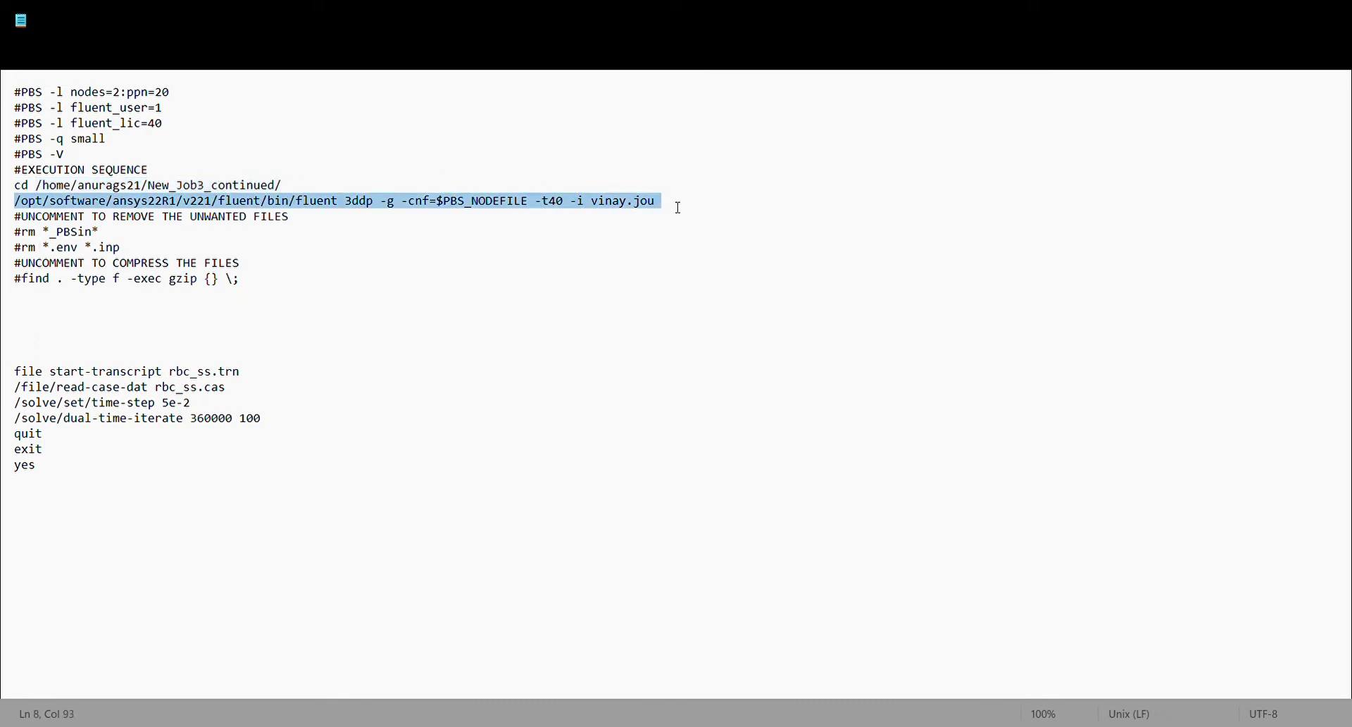
click(564, 205)
double_click(556, 203)
click(556, 204)
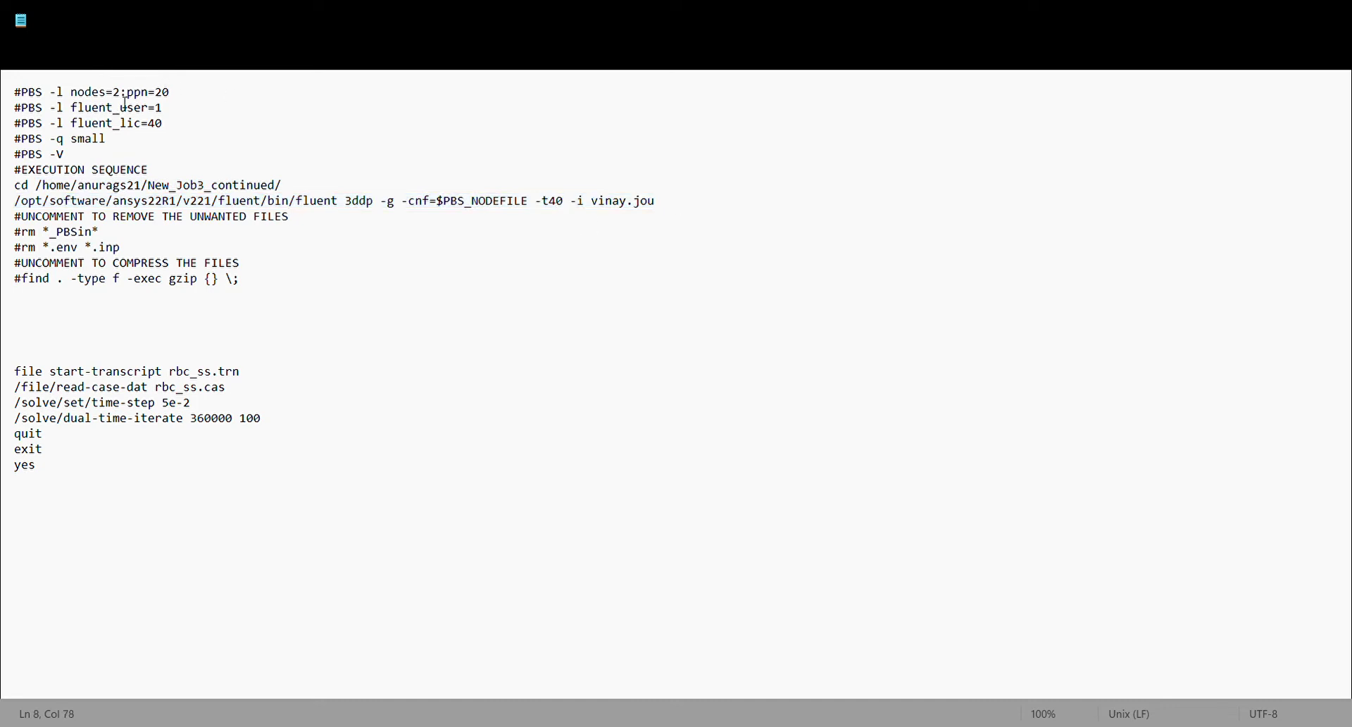
drag(550, 202, 561, 203)
double_click(609, 208)
text(rbc)
- Highlight the journal block and retype the 3 of 3ddp, leaving the launch line unchanged
drag(54, 484, 12, 377)
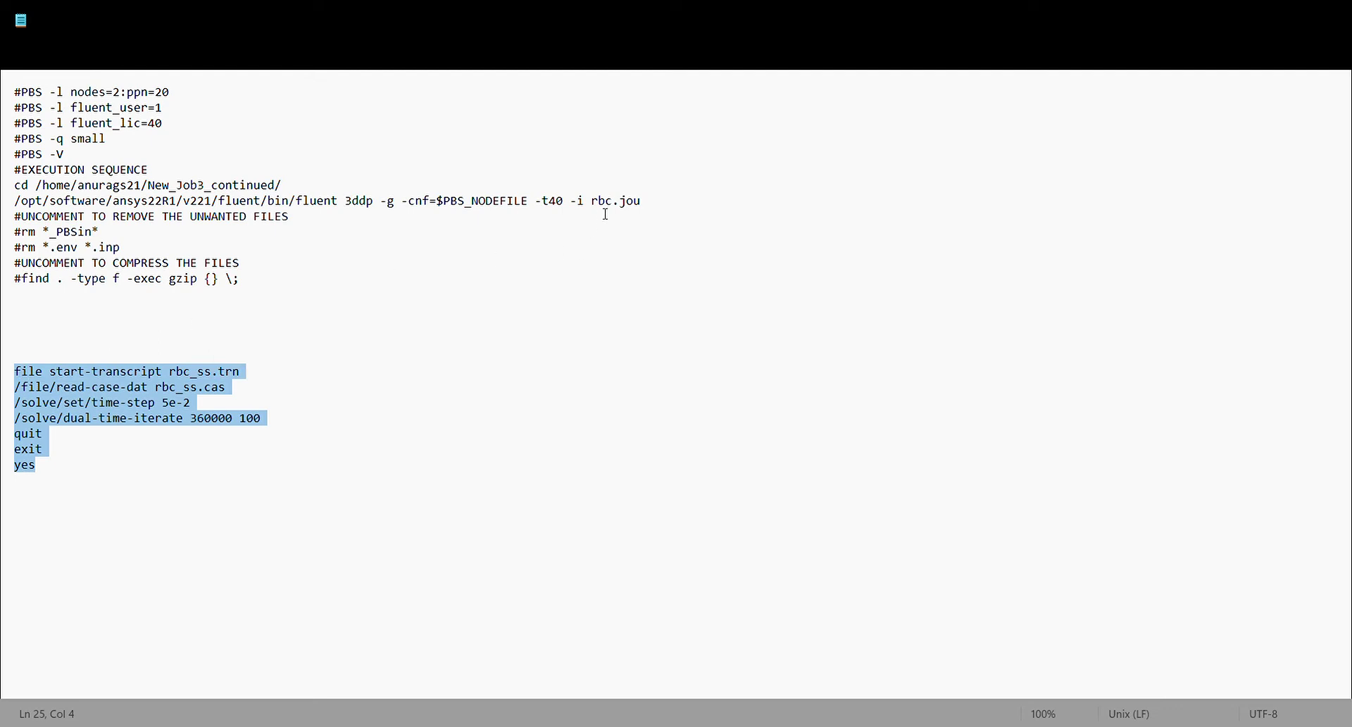
click(358, 203)
key(BackSpace)
text(3)
key(BackSpace)
text(3)
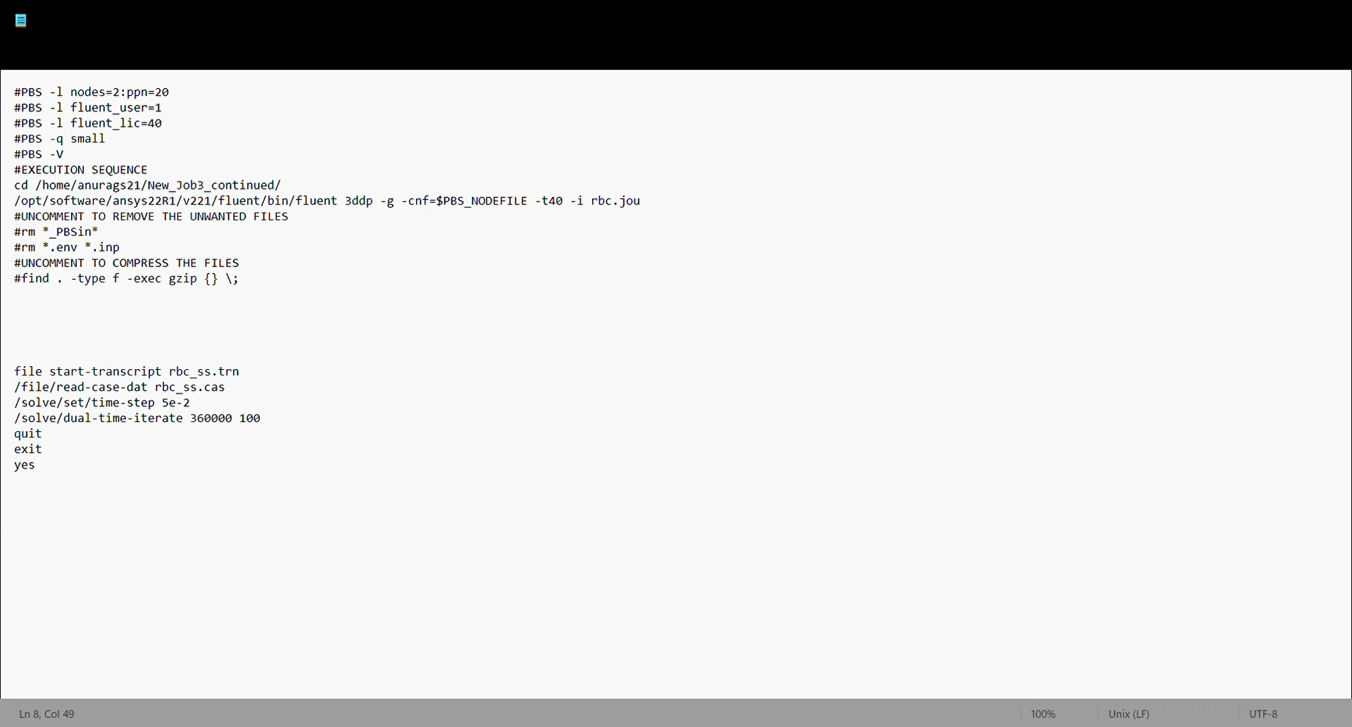
drag(272, 292, 15, 91)
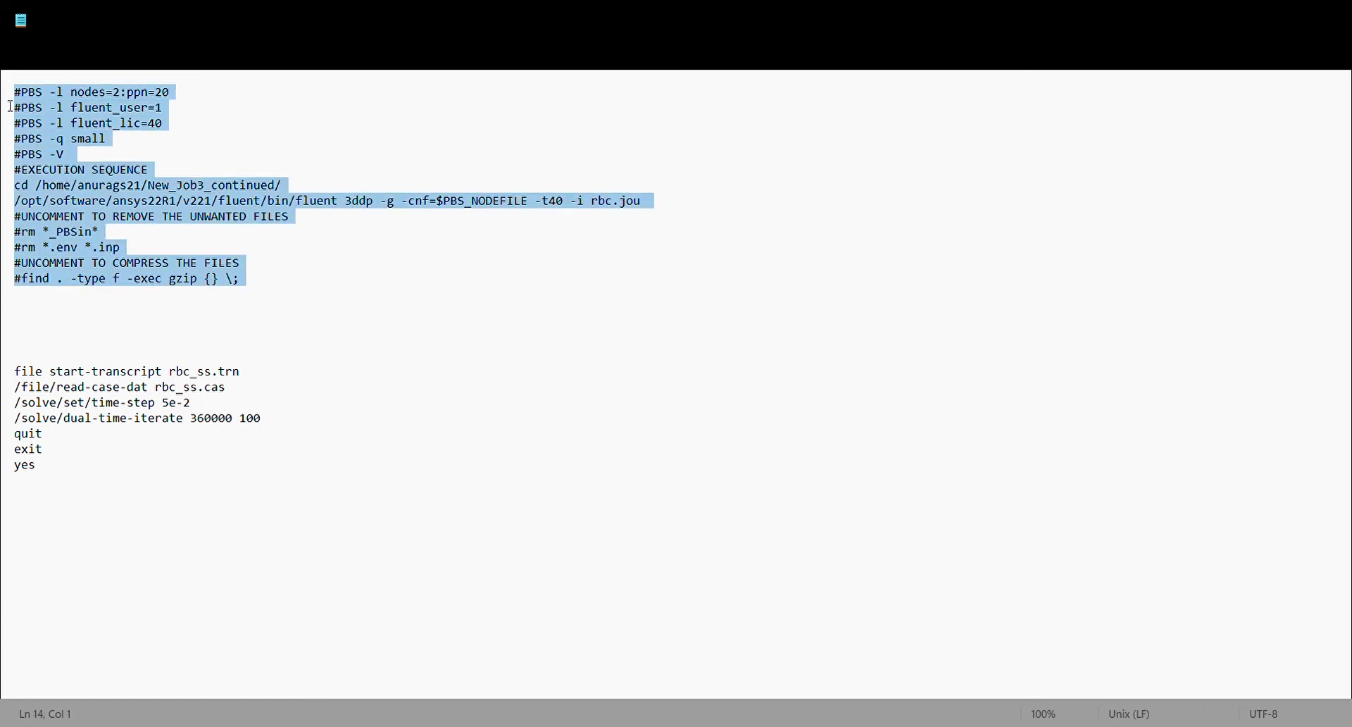
click(241, 242)
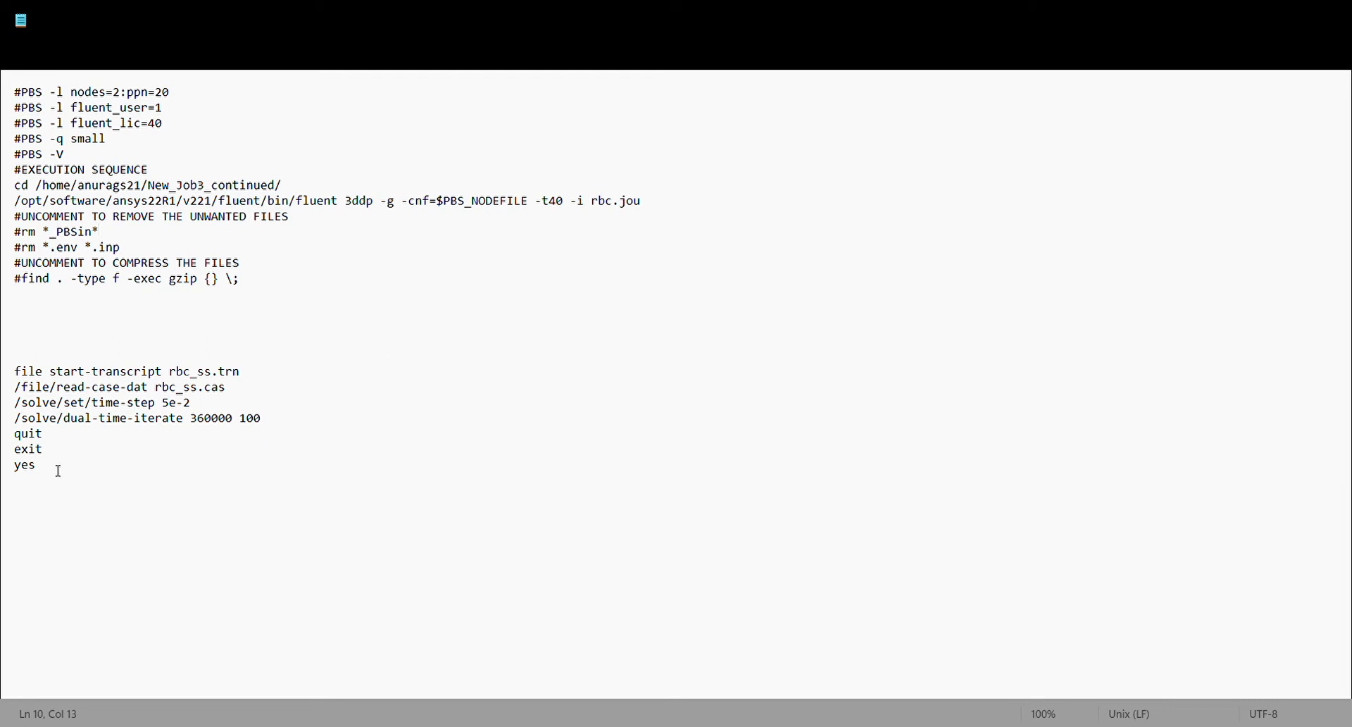
drag(58, 471, 18, 74)
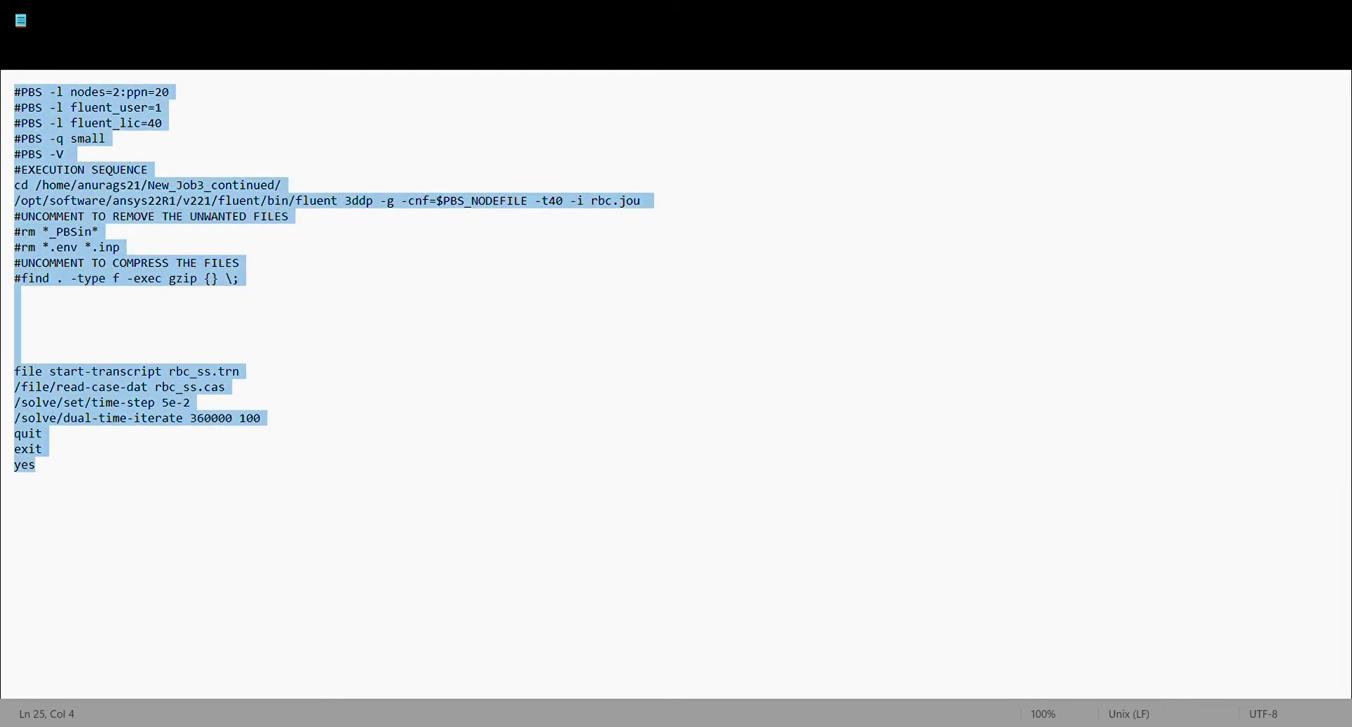
click(71, 473)
drag(52, 473, 13, 371)
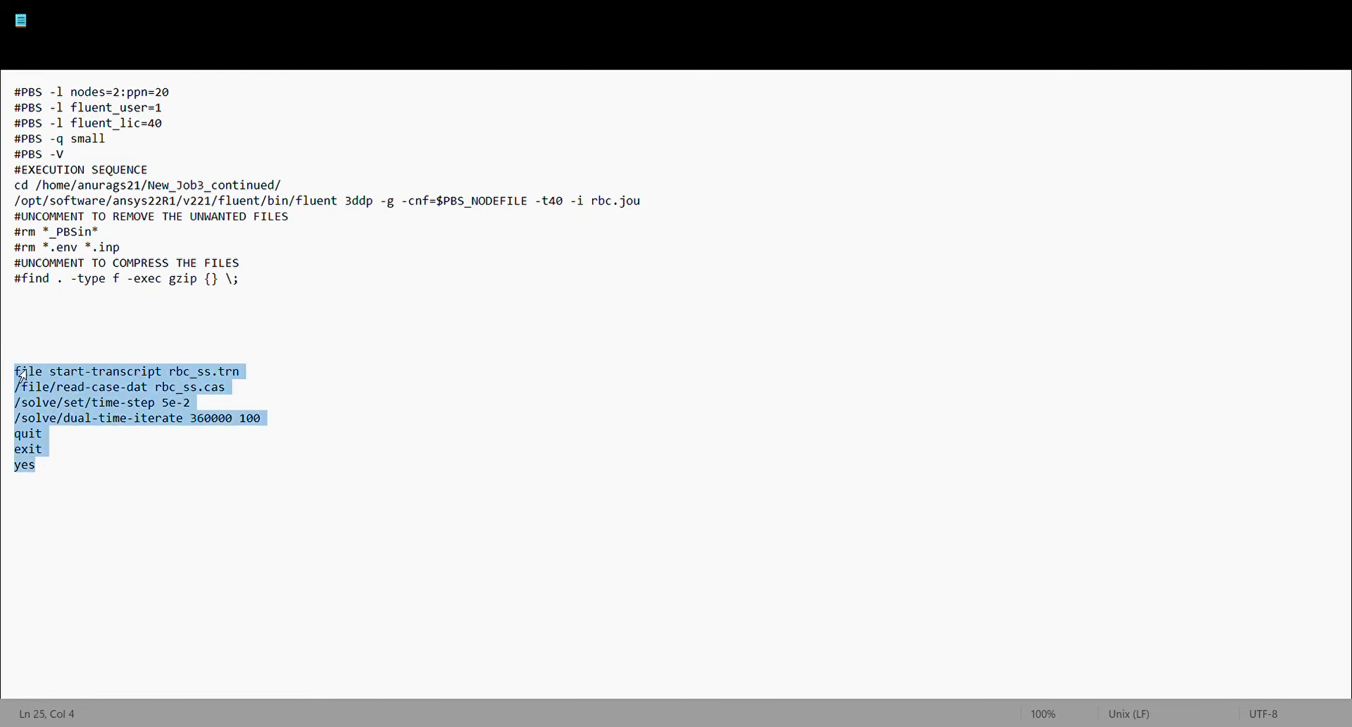
click(65, 466)
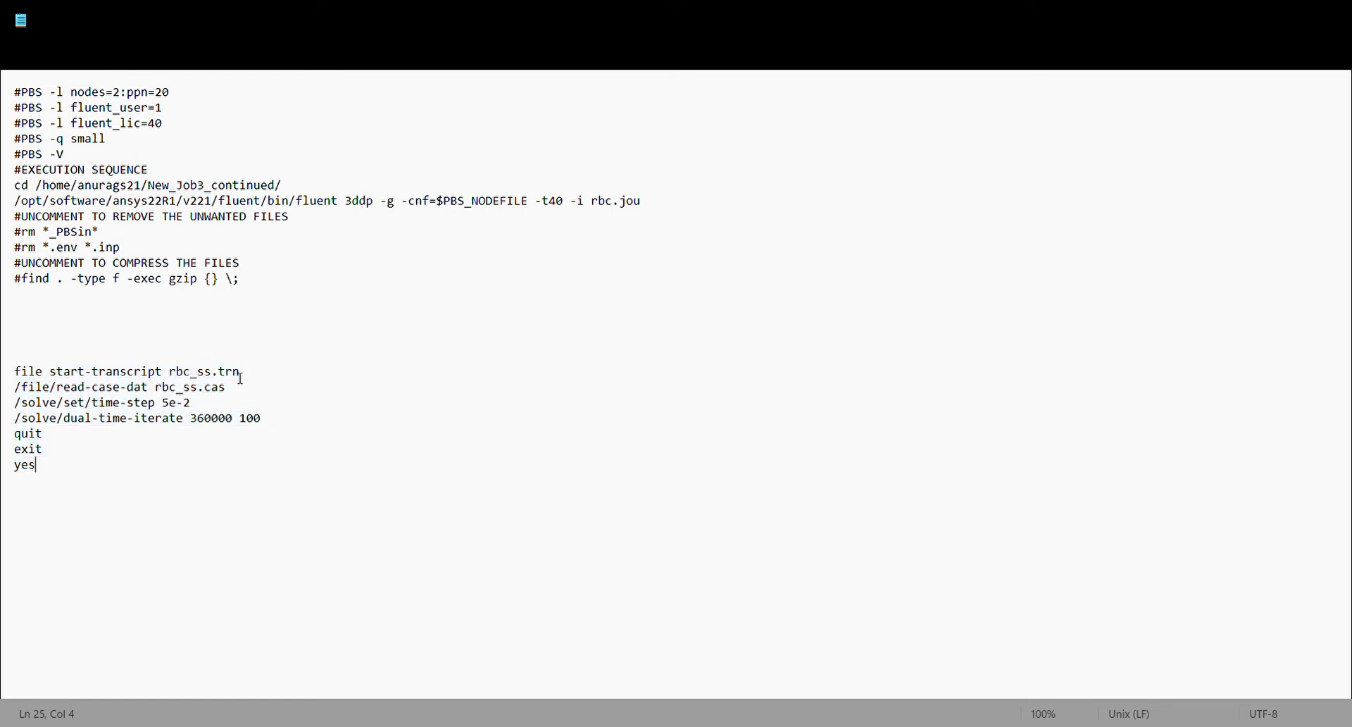
drag(244, 379, 174, 379)
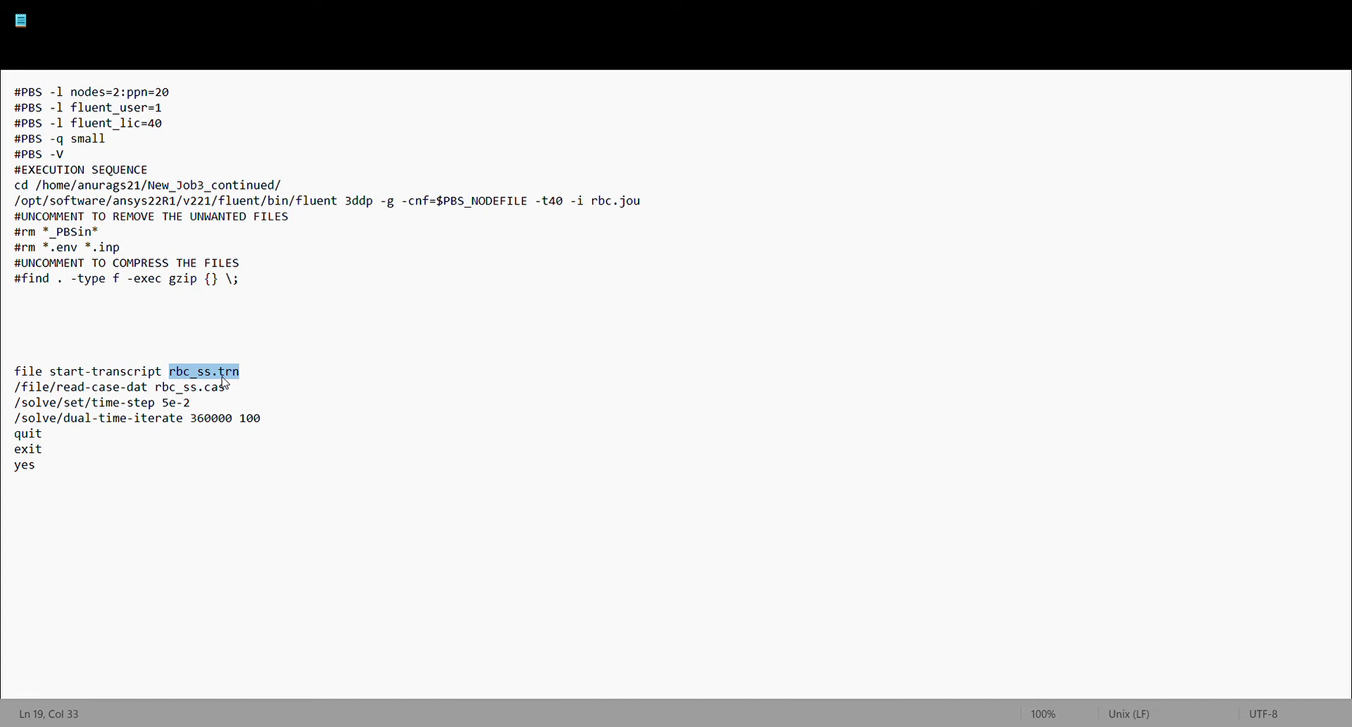
drag(239, 388, 170, 409)
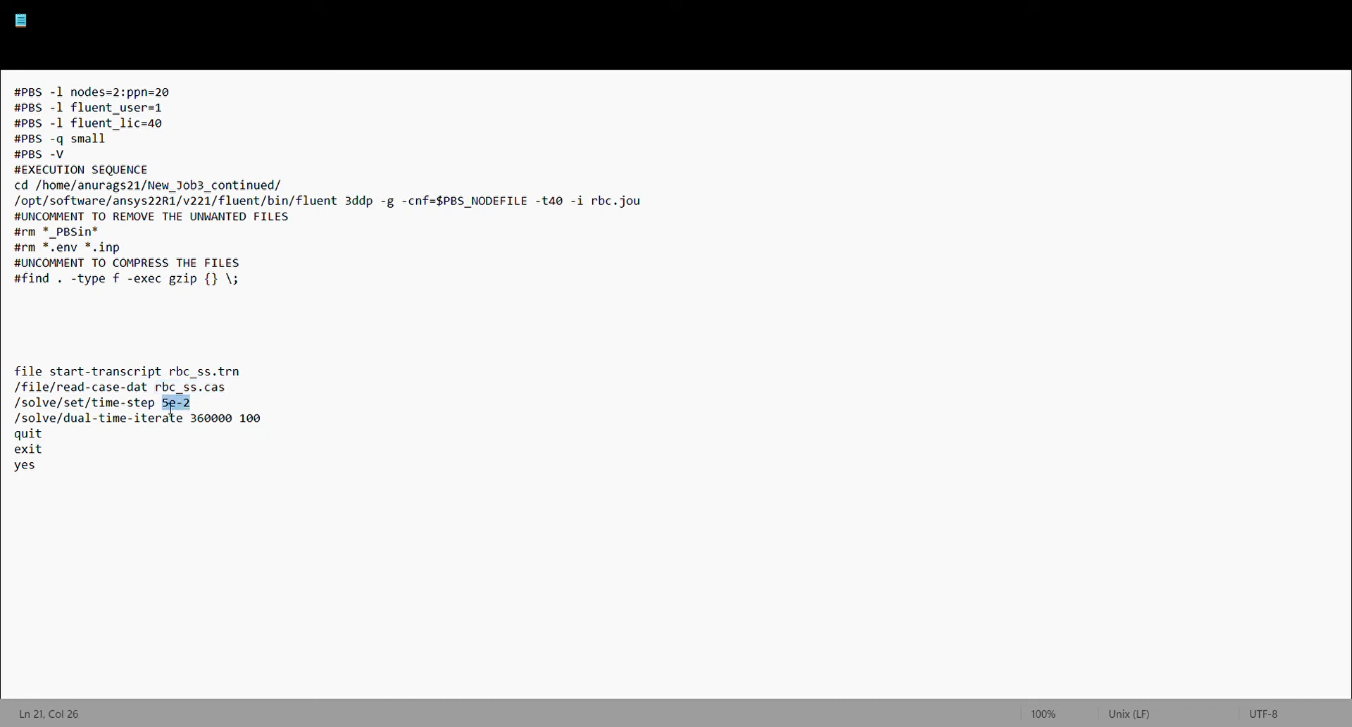
click(221, 419)
key(Up)
key(Left)
key(shift+Left)
key(shift+Left)
key(shift+Left)
key(shift+Left)
double_click(226, 420)
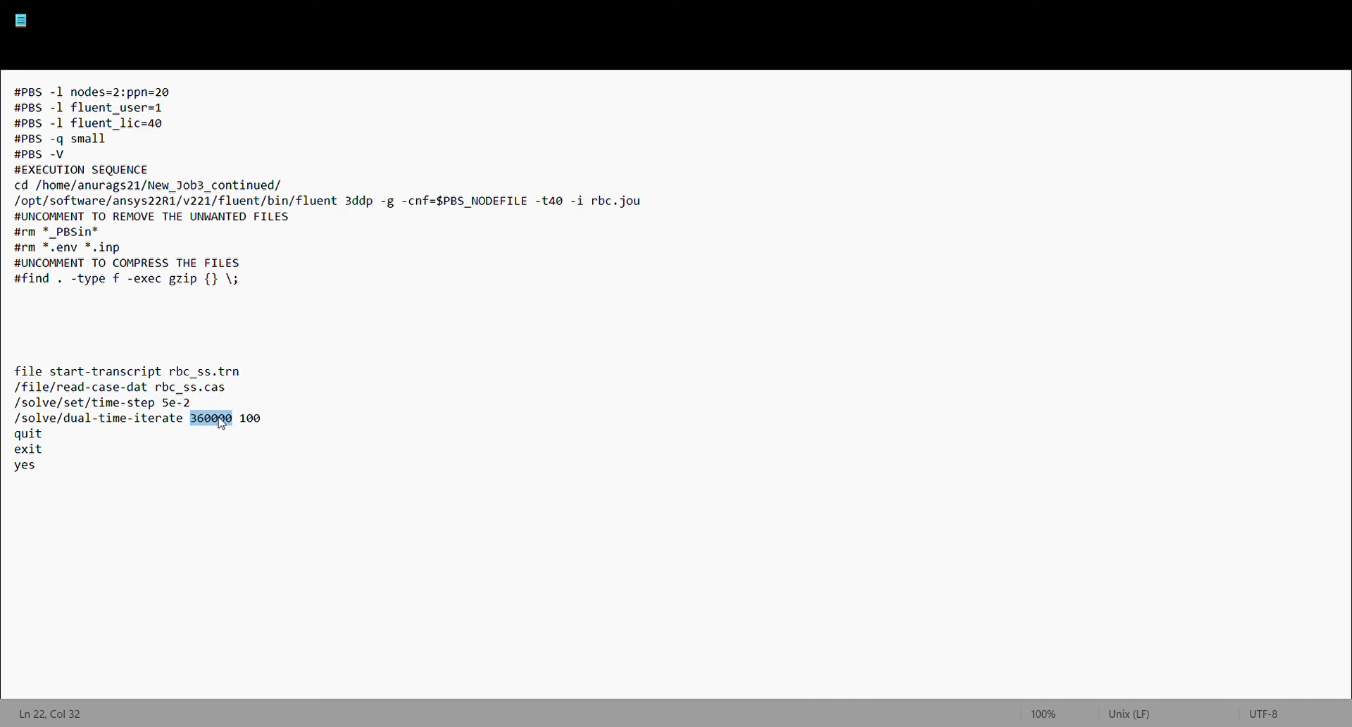
click(223, 422)
double_click(254, 420)
click(76, 476)
click(26, 513)
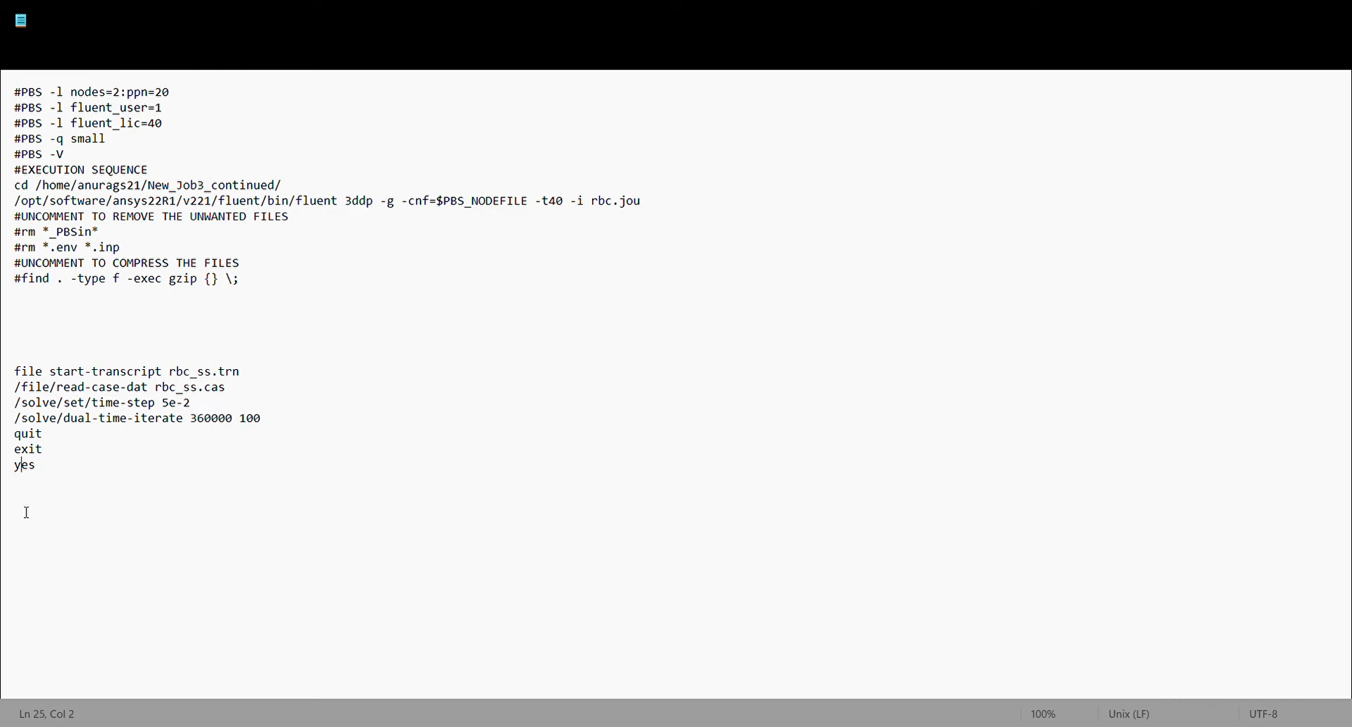
- Add a new line reading qsub -XI below yes
click(65, 473)
key(Return)
key(Return)
text(qsub -XI)
key(Return)
- Copy the Fluent executable path from line 8 and paste it on the line below
drag(15, 201, 346, 209)
key(ctrl+c)
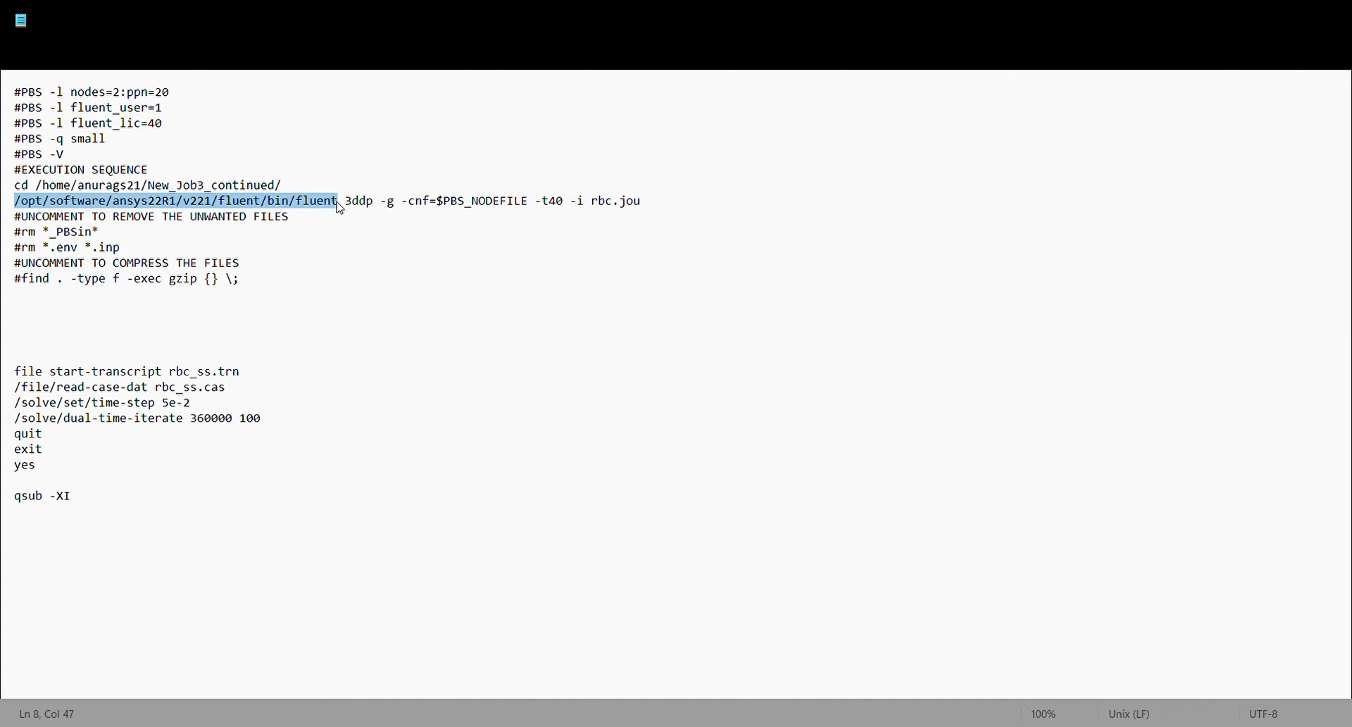
click(108, 521)
key(ctrl+v)
key(Return)
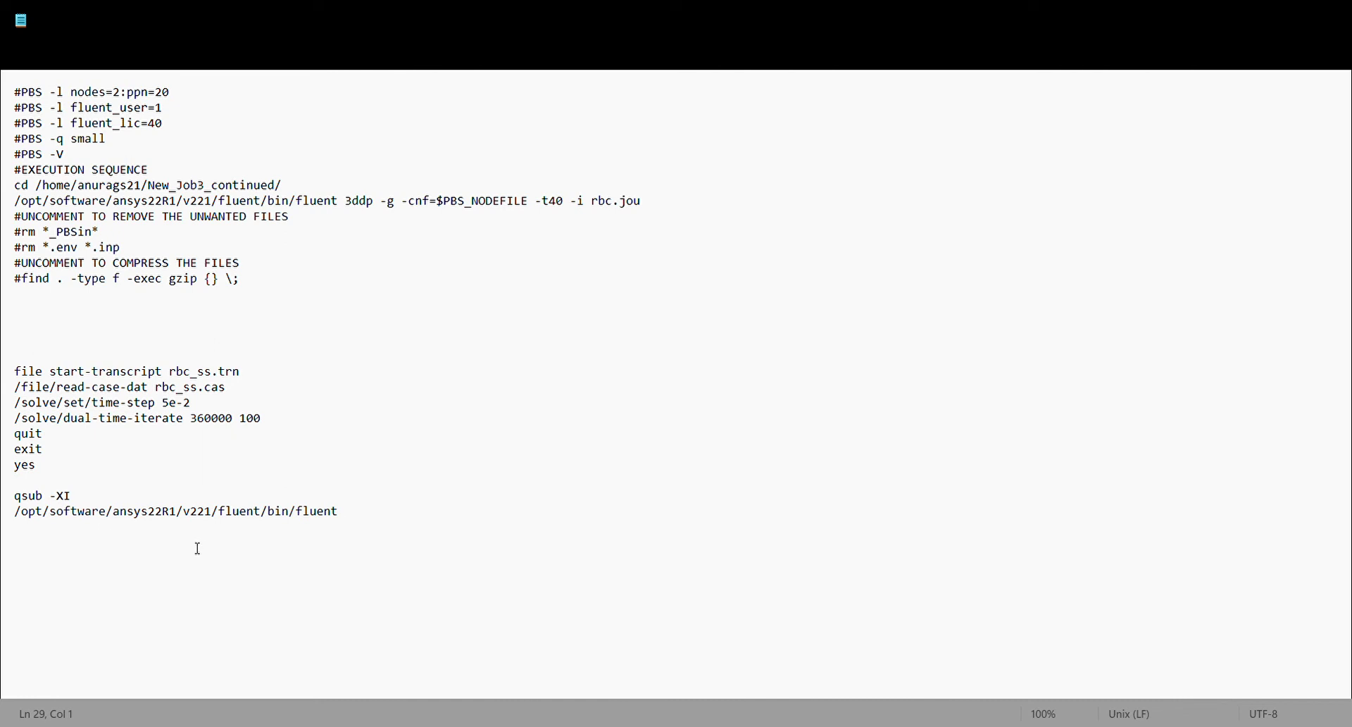
- Delete the added qsub -XI and Fluent executable path lines at the end of the file
click(200, 374)
click(356, 521)
key(Return)
drag(355, 514, 11, 498)
key(BackSpace)
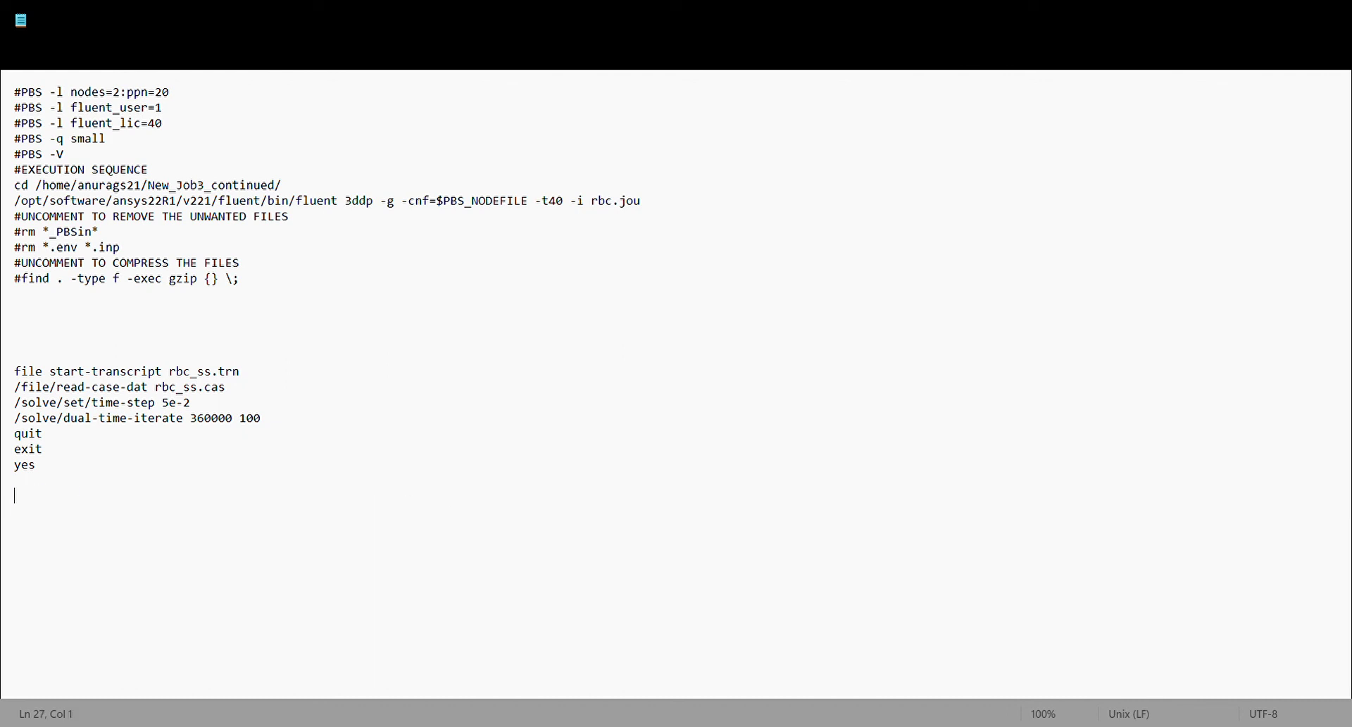